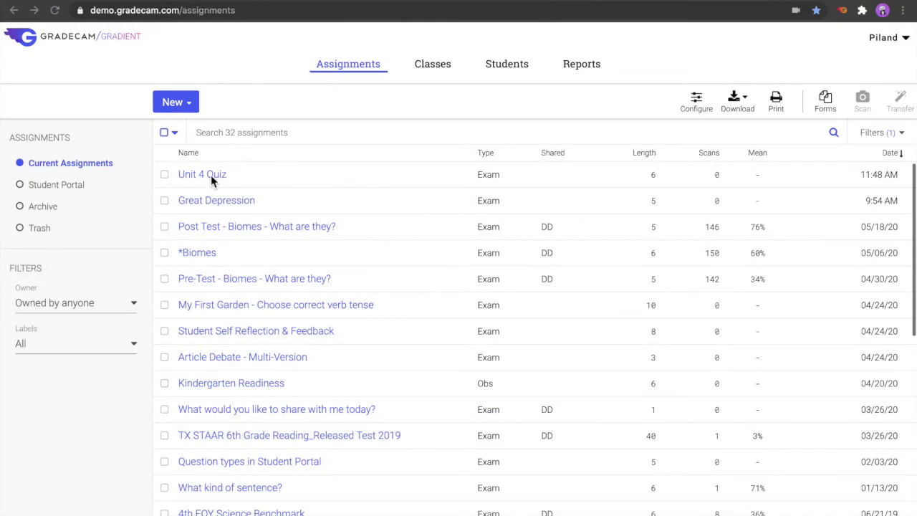
Upload Unit 4 Quiz - A.pdf as an attachment to Unit 4 Quiz, shown in the Student Portal, and save
left_click(205, 176)
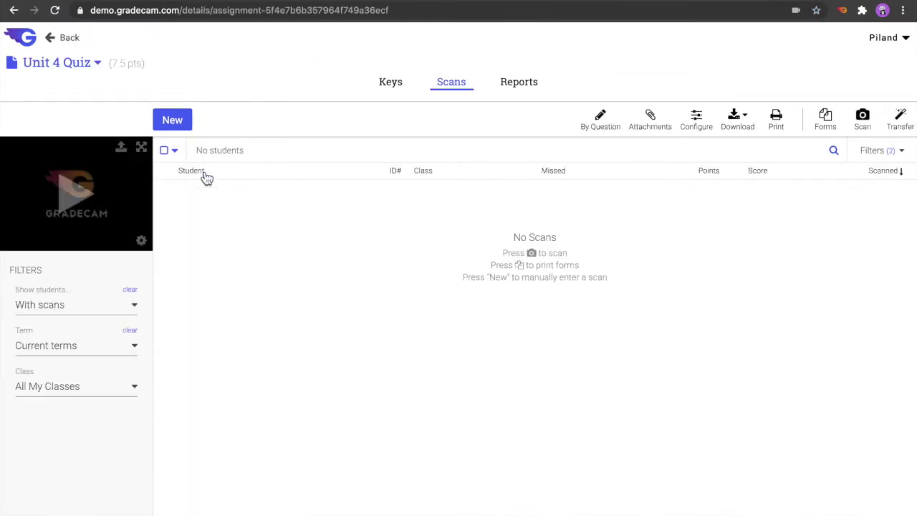
left_click(650, 118)
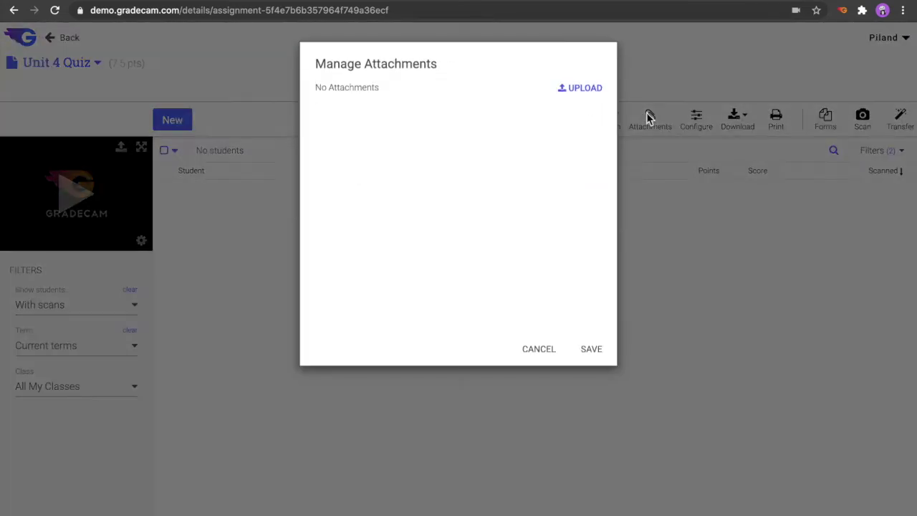
left_click(586, 89)
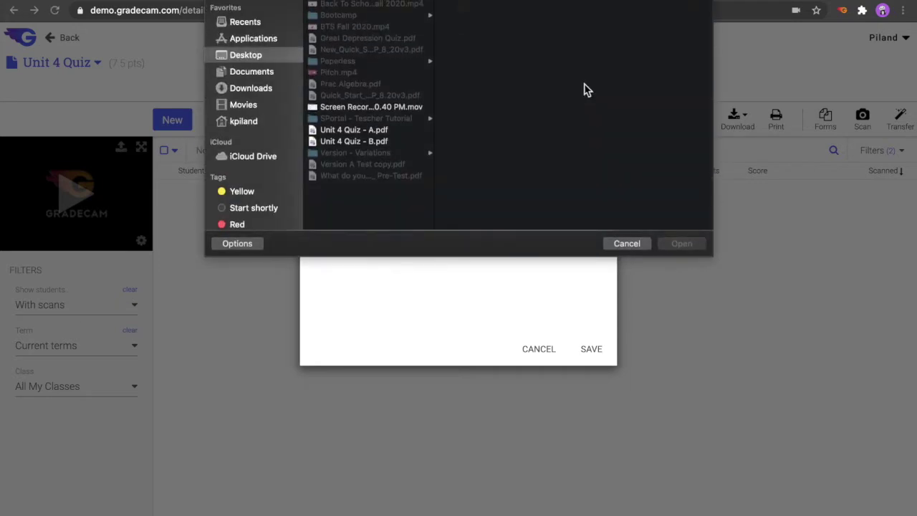
left_click(369, 132)
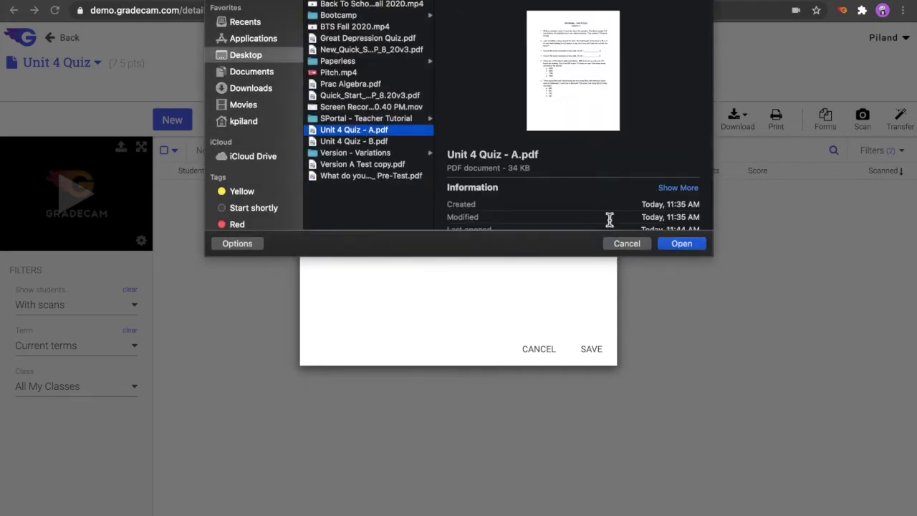
left_click(676, 243)
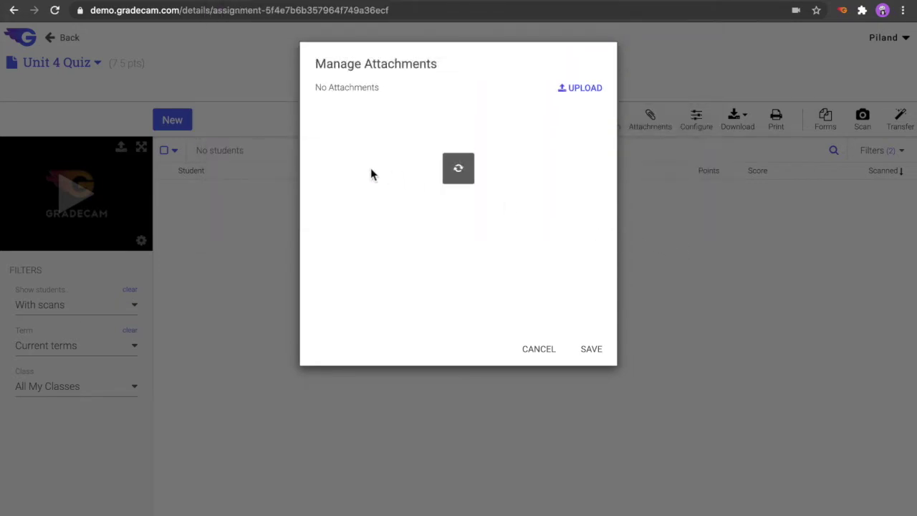
left_click(328, 135)
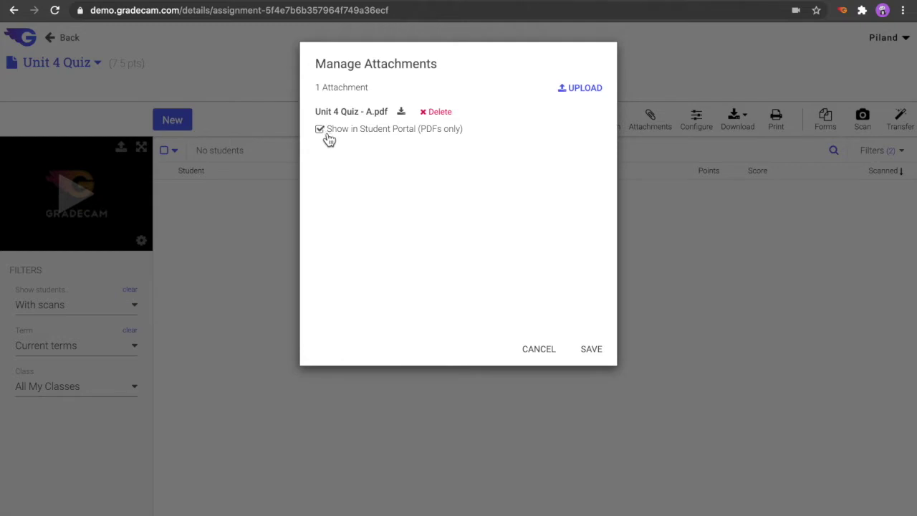
left_click(591, 350)
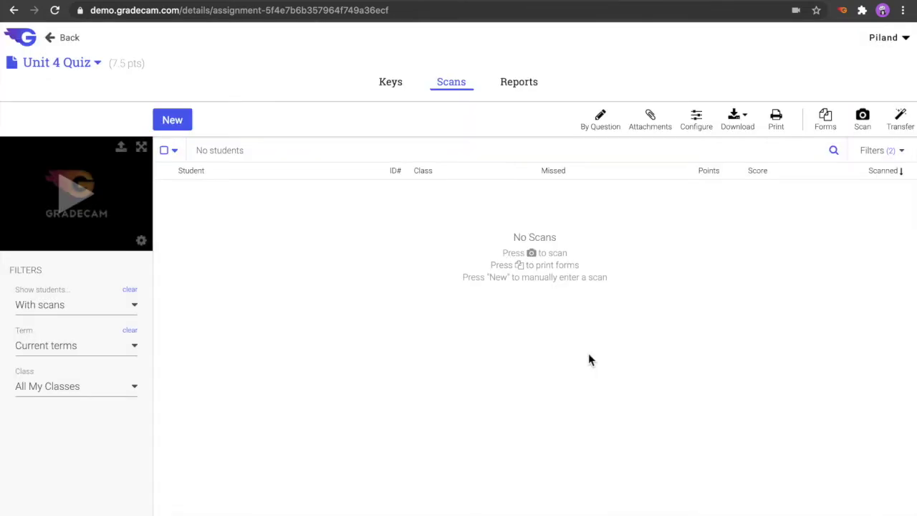
From the Keys tab, add Algebra 2A (8) and Geometry (8) to the quiz's Student Portal access
left_click(394, 90)
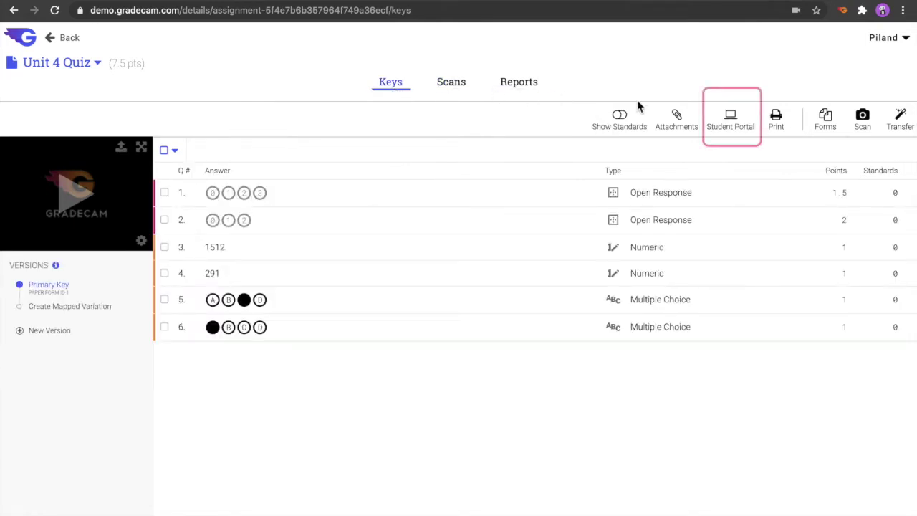
left_click(730, 119)
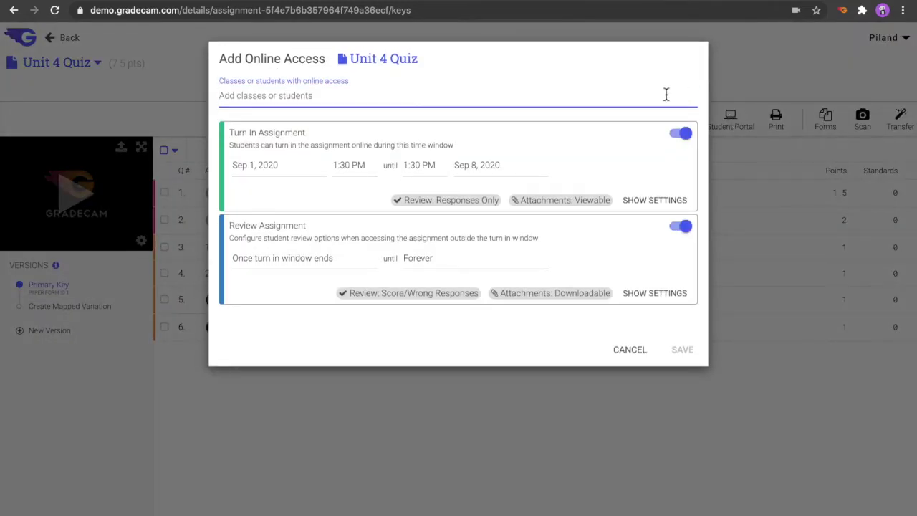
type("Al")
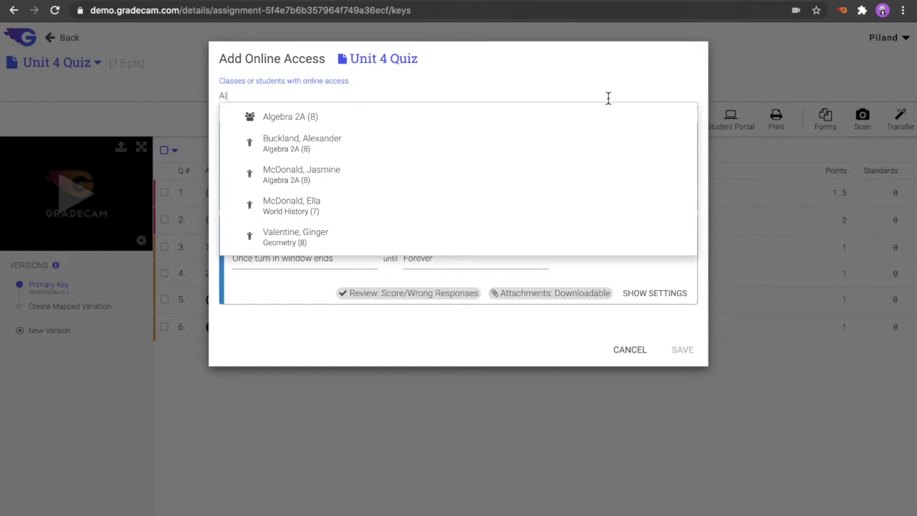
left_click(562, 117)
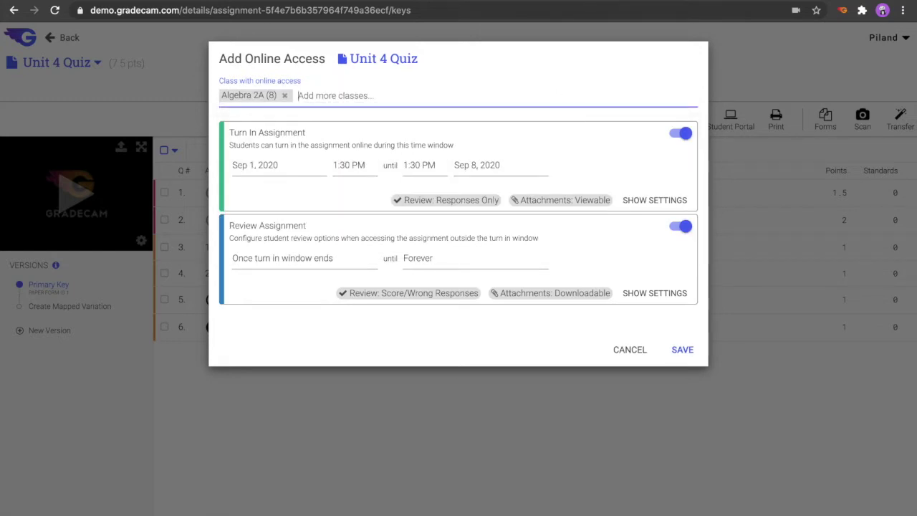
type("G")
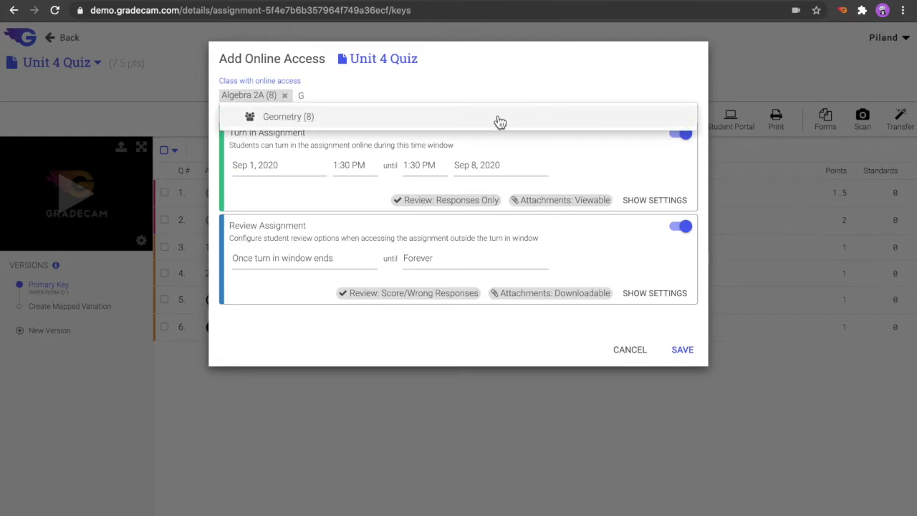
left_click(500, 122)
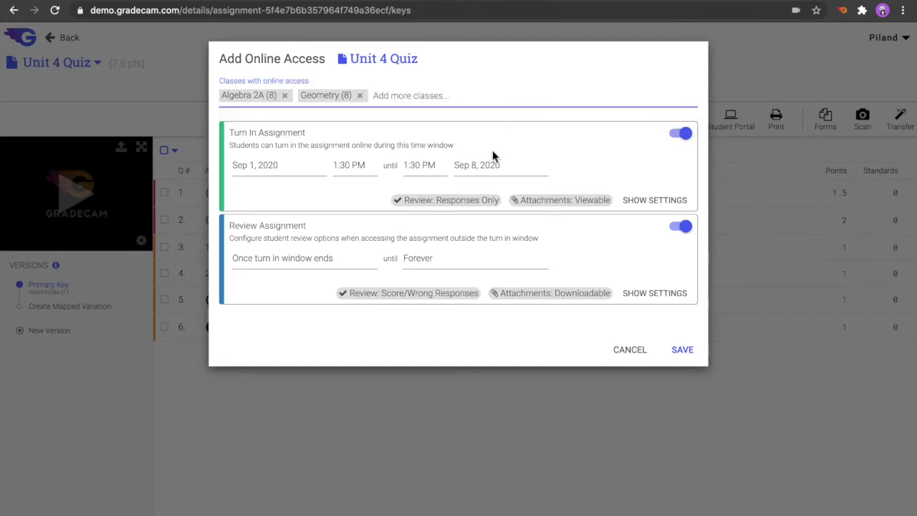
Set the turn-in window to run from Sep 1, 2020 12:30 PM to Sep 4, 2020 3:30 PM
left_click(278, 164)
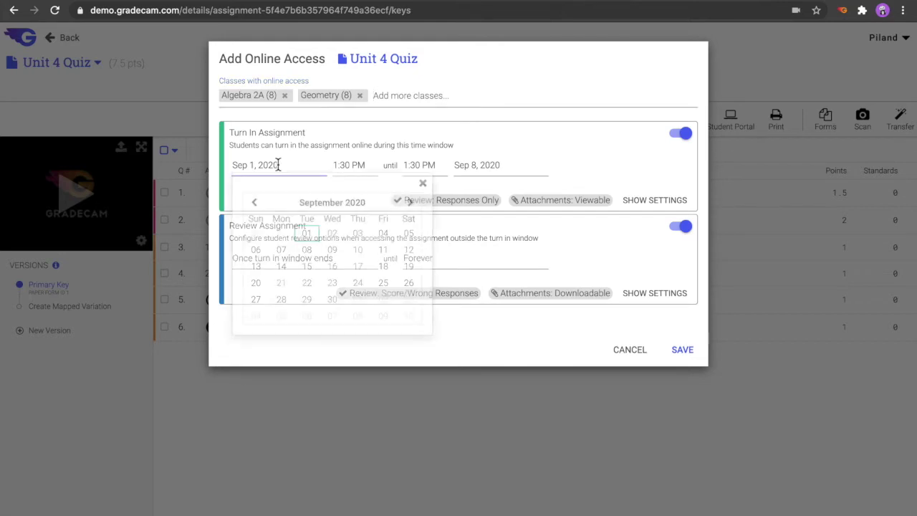
left_click(347, 165)
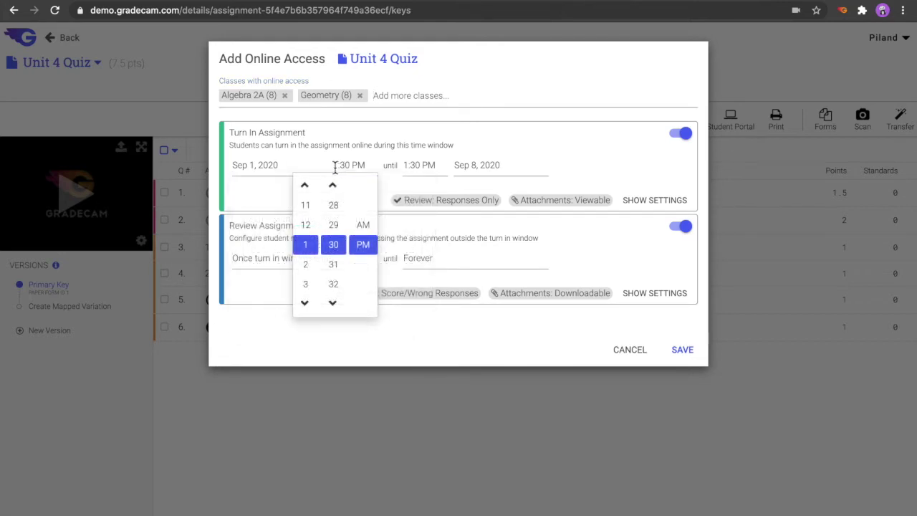
left_click(307, 225)
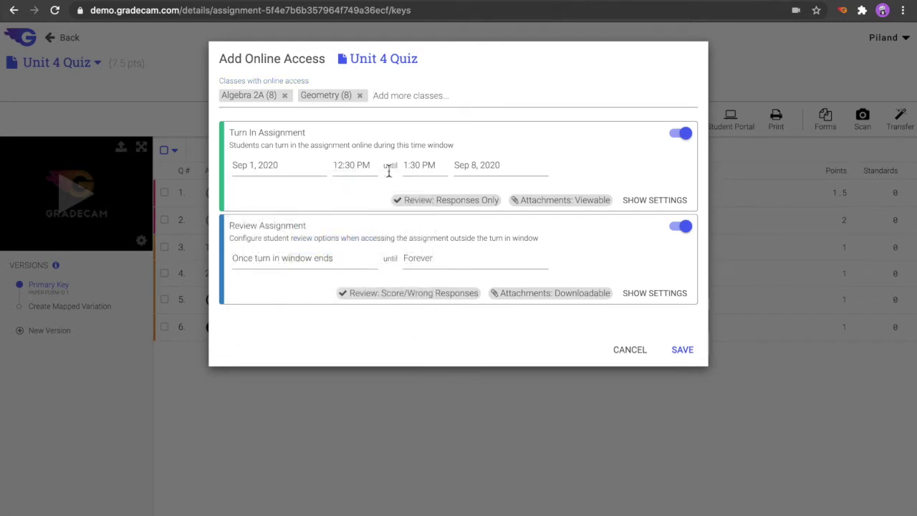
left_click(419, 166)
left_click(374, 289)
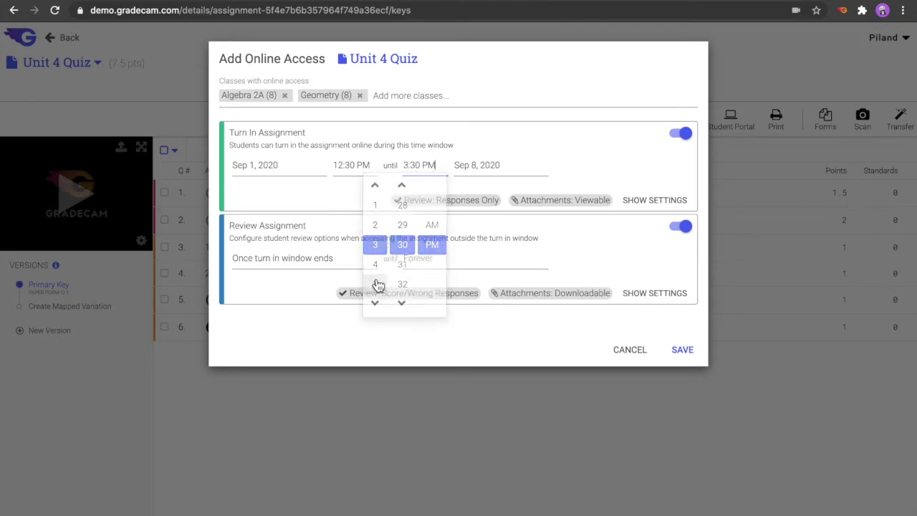
left_click(475, 166)
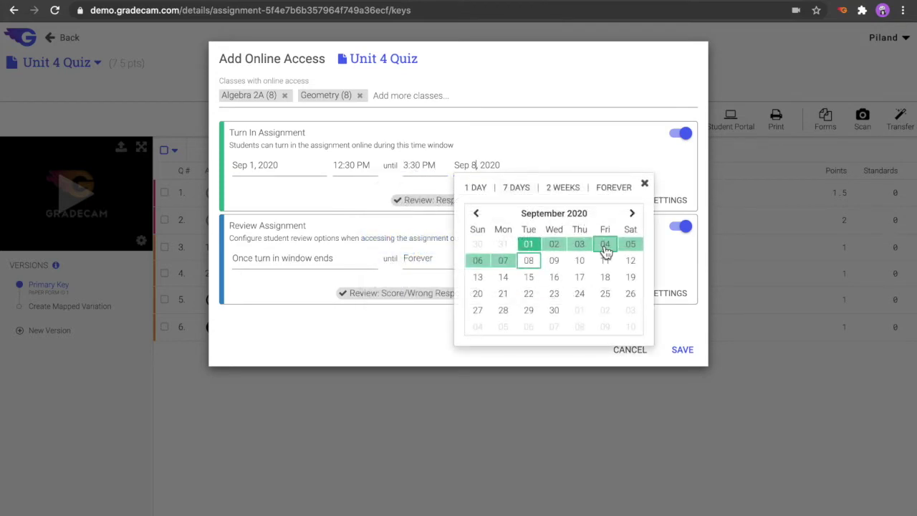
left_click(606, 246)
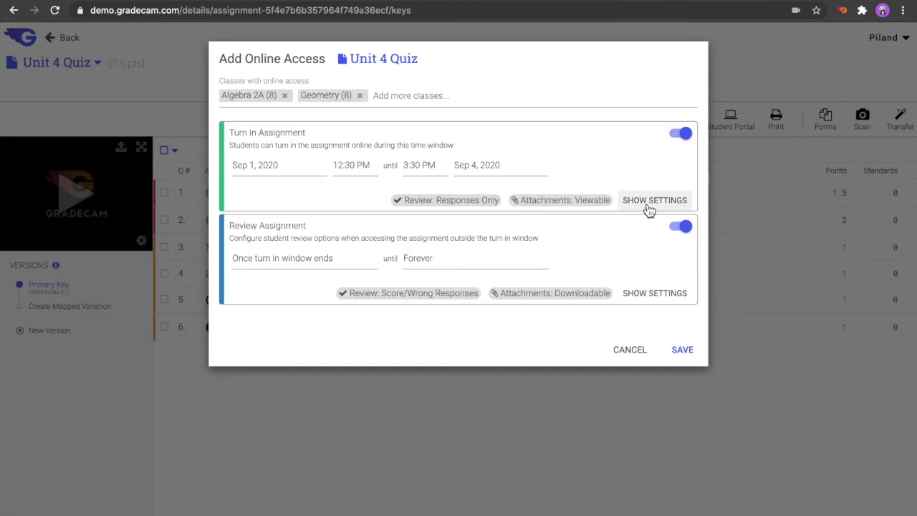
left_click(649, 204)
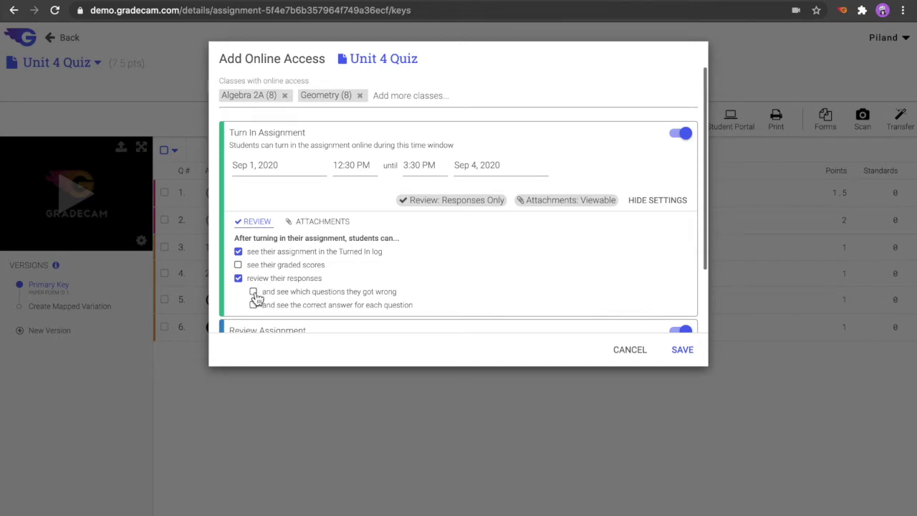
Enable 'and see which questions they got wrong' for turn-in and review the PDF attachment options
left_click(255, 293)
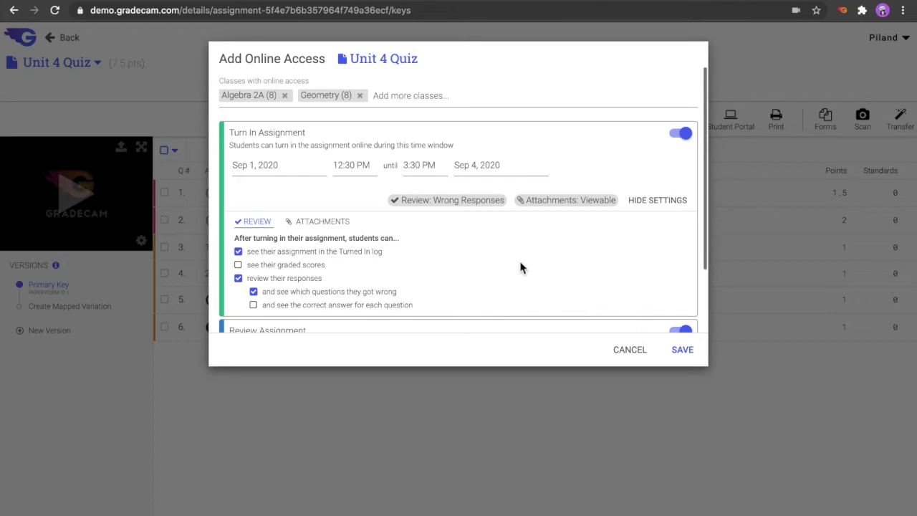
left_click(346, 226)
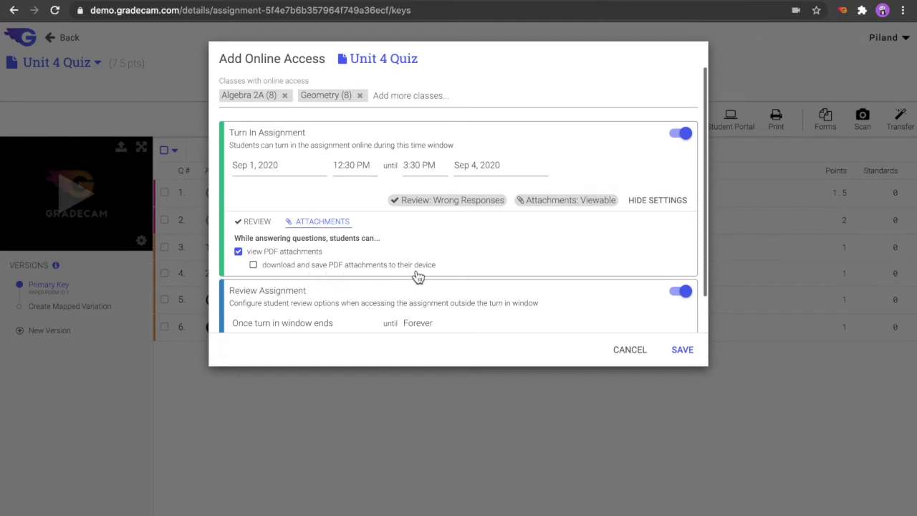
left_click(651, 202)
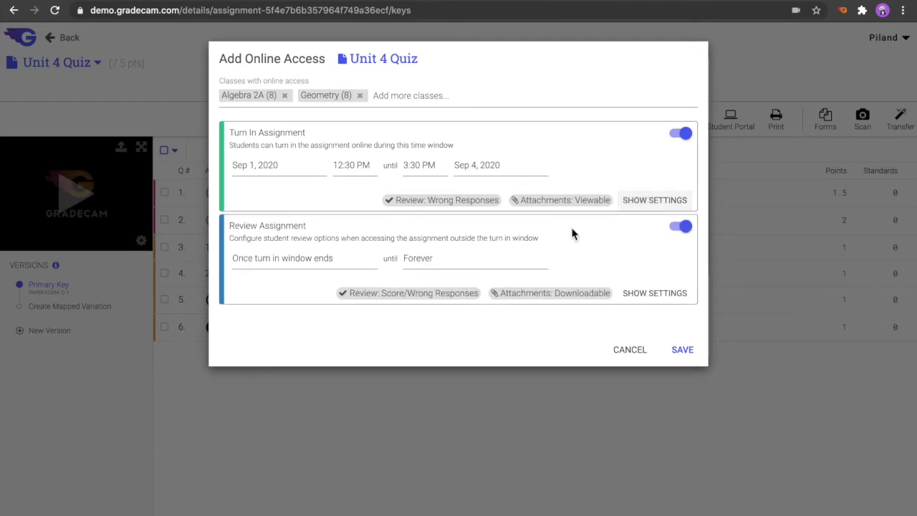
Change the review end from Forever to 2 weeks, ending Sep 18, 2020 at 3:30 PM
left_click(347, 263)
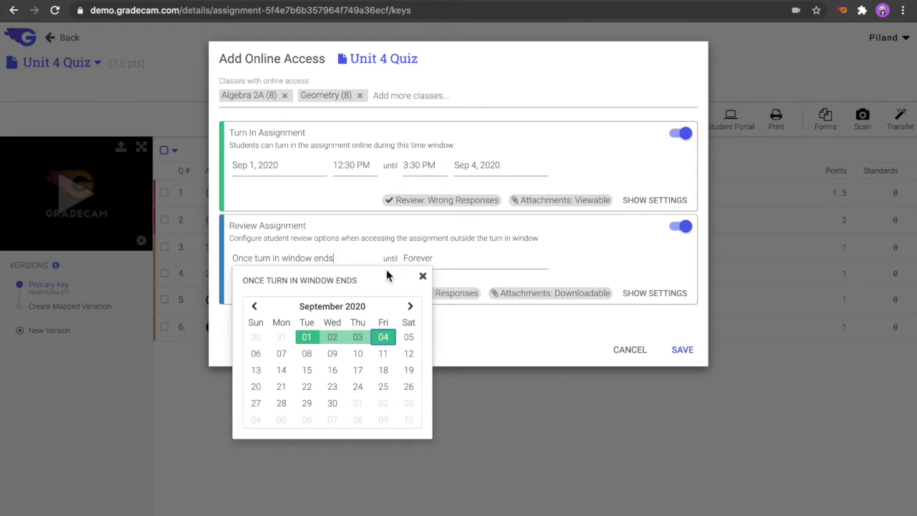
left_click(423, 277)
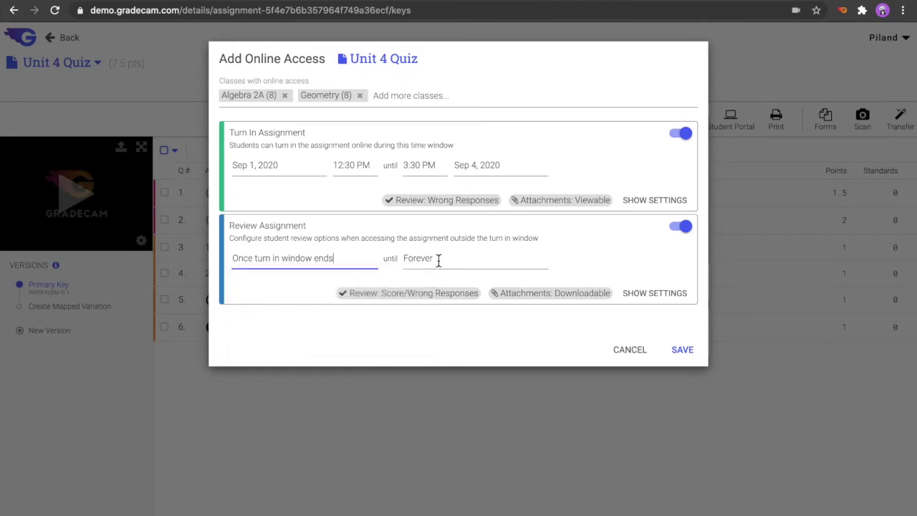
left_click(437, 263)
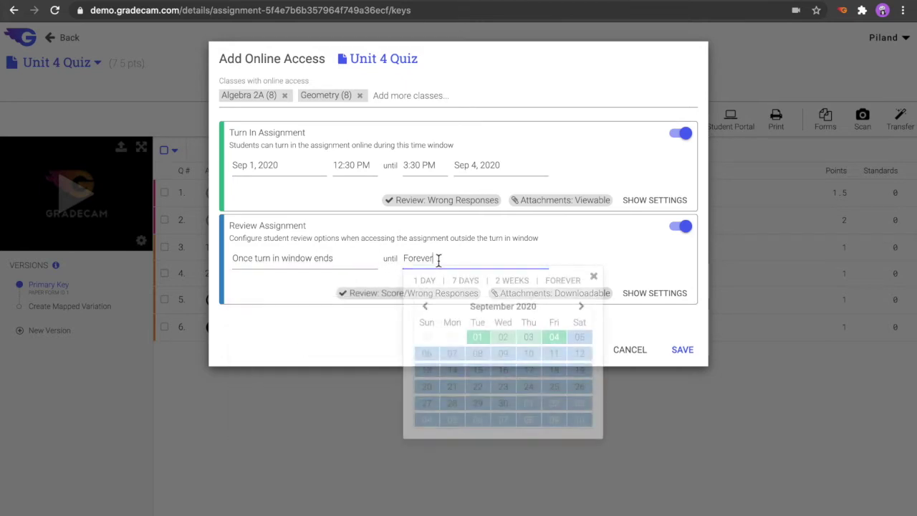
left_click(510, 283)
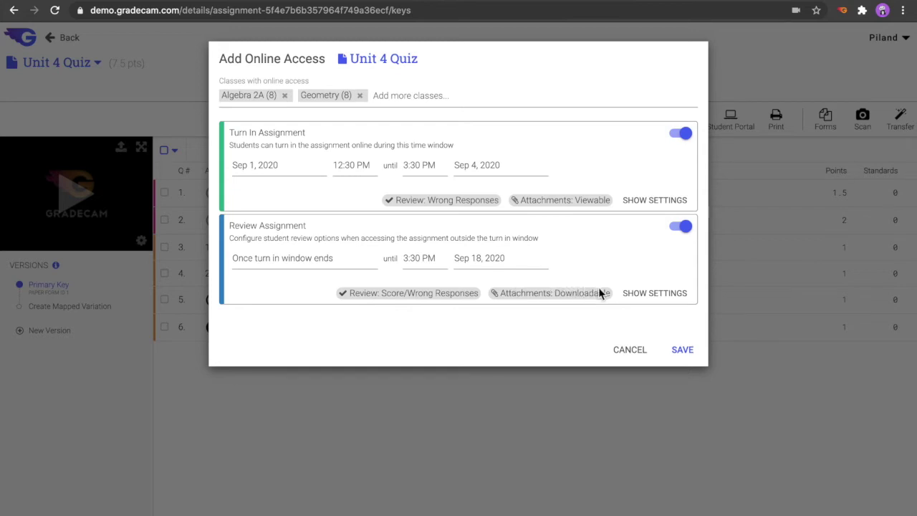
Enable 'and see the correct answer for each question' in review, keeping PDF attachments downloadable
left_click(675, 300)
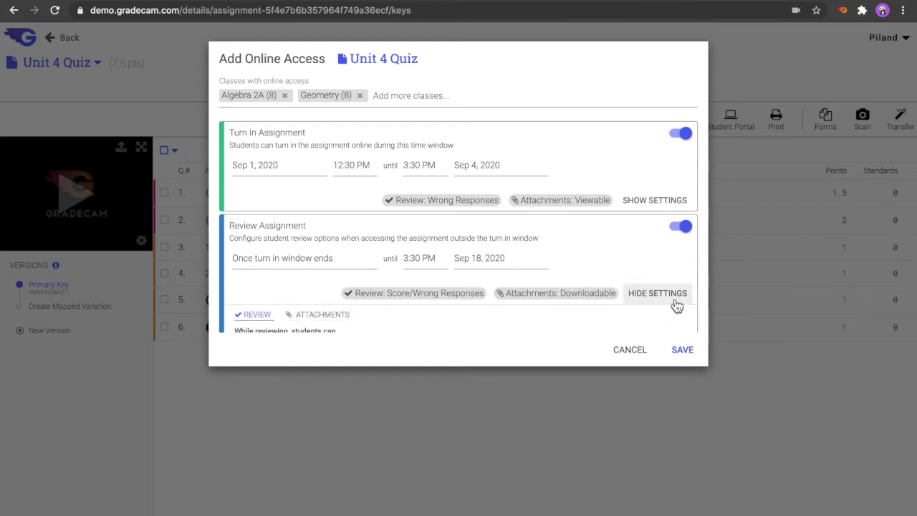
scroll(619, 286, "down", 1)
scroll(620, 287, "down", 1)
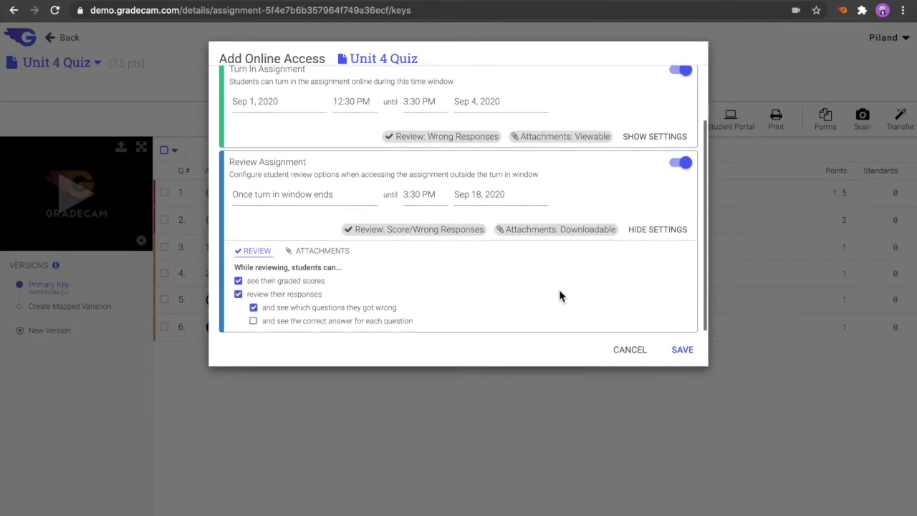
left_click(254, 324)
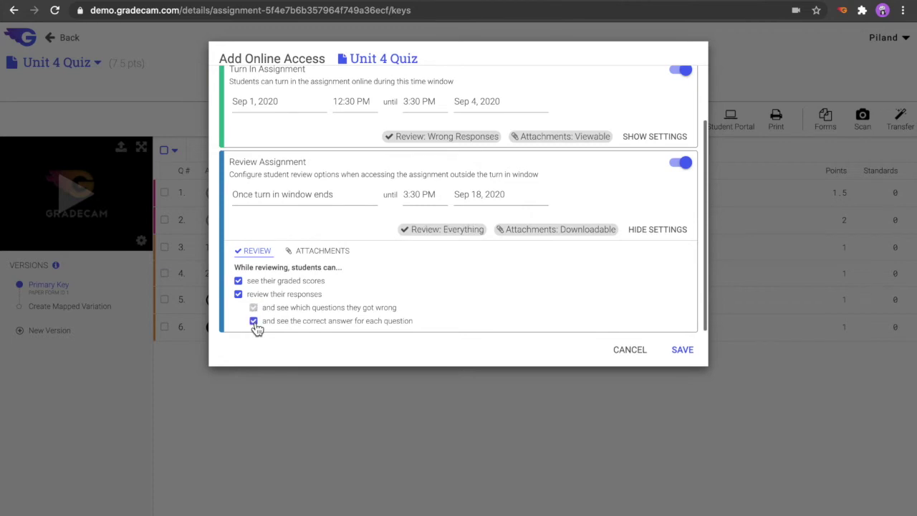
left_click(326, 255)
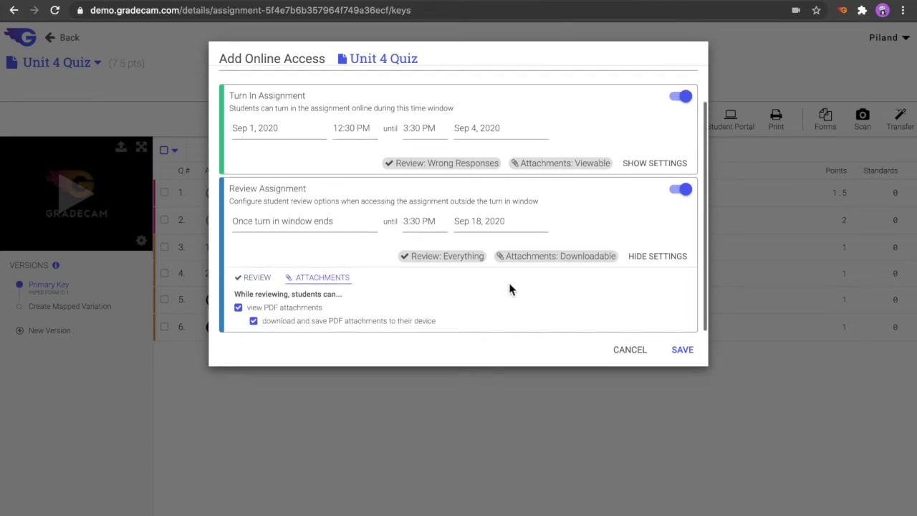
left_click(685, 265)
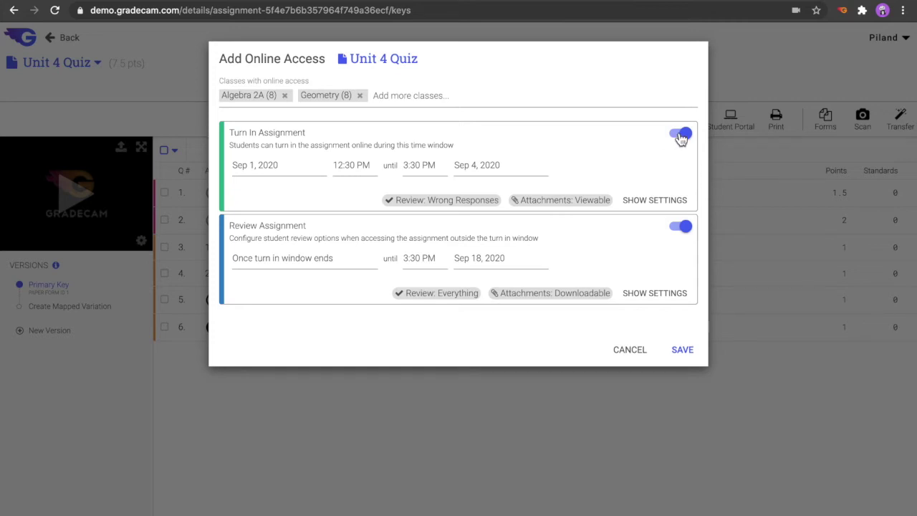
Toggle Turn In Assignment off and on, then save access for Algebra 2A and Geometry, September 1–4
left_click(682, 136)
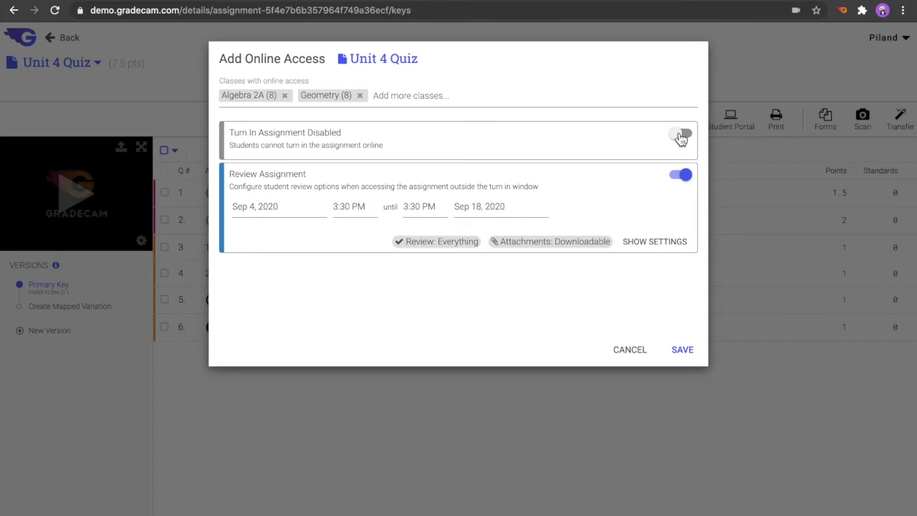
left_click(680, 136)
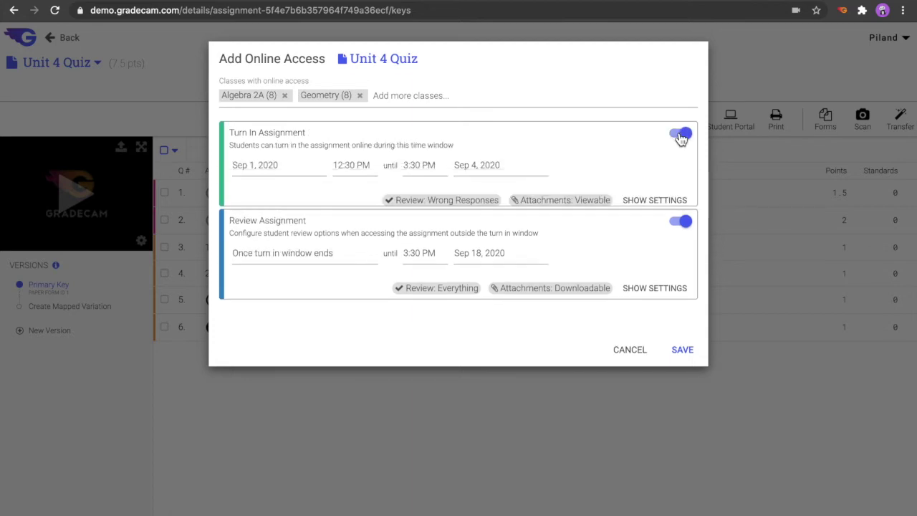
left_click(684, 354)
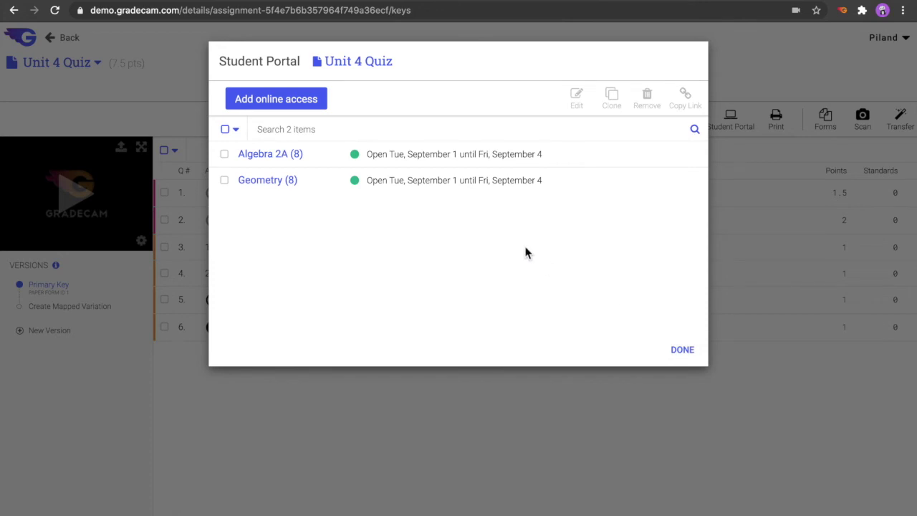
Add individual online access for three Algebra 2A students
left_click(306, 101)
type("al")
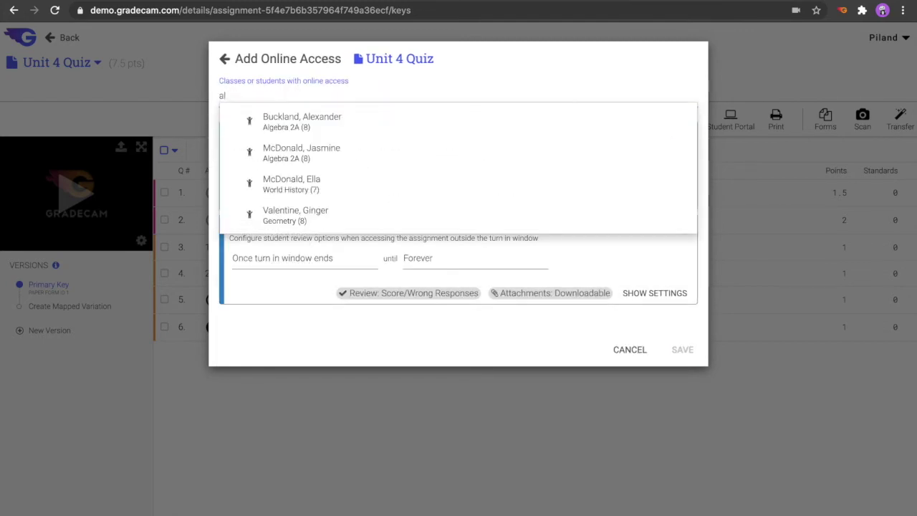
left_click(299, 118)
type("j")
left_click(306, 123)
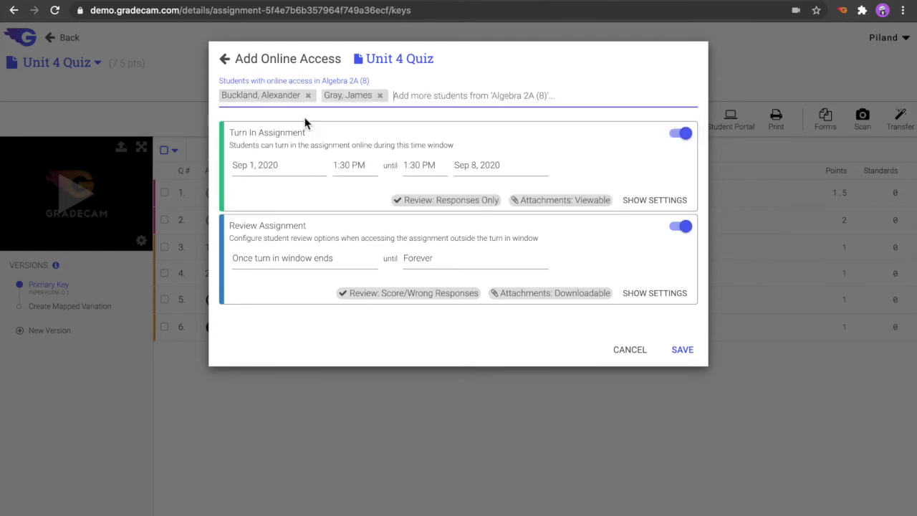
type("j")
left_click(311, 122)
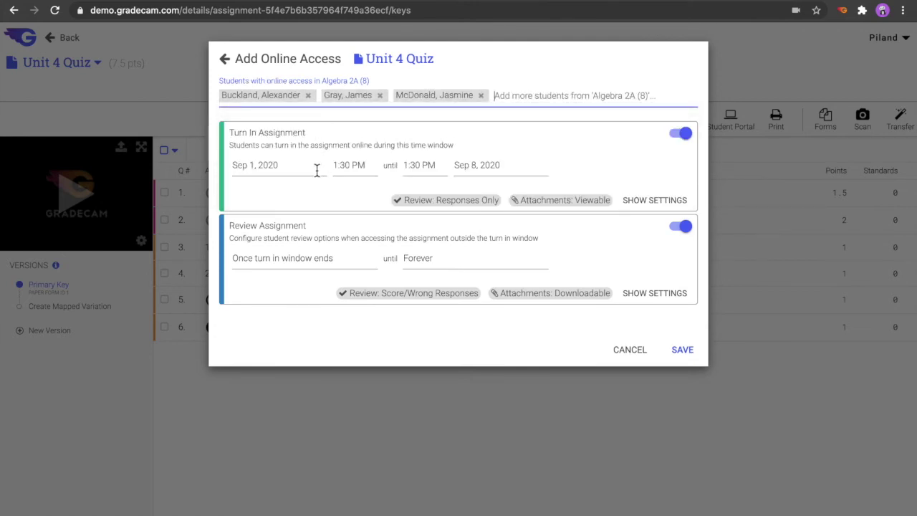
Set these students' turn-in end date to Sep 11 and allow PDF attachment downloads
left_click(471, 167)
left_click(607, 261)
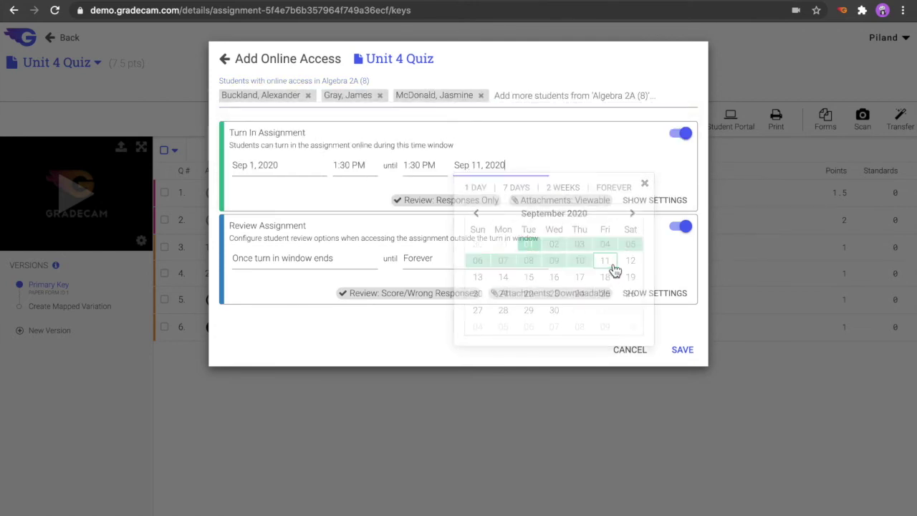
left_click(648, 200)
left_click(326, 221)
left_click(254, 264)
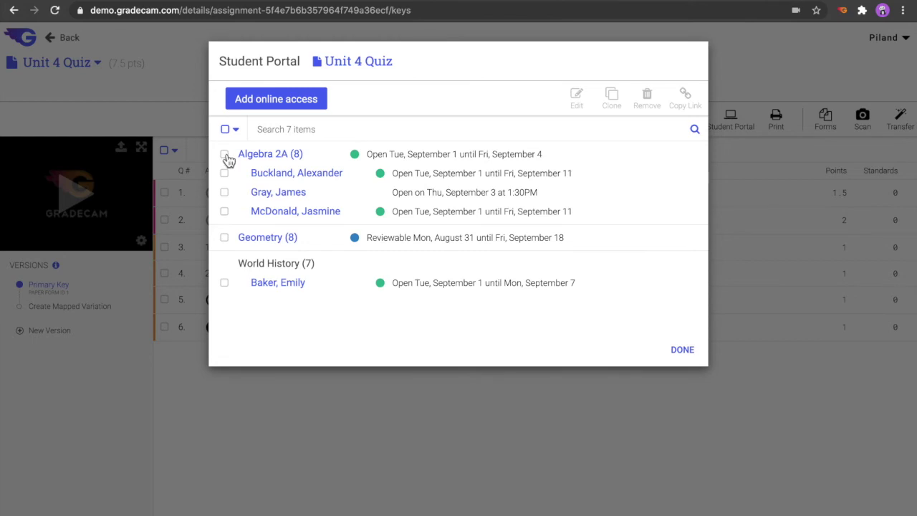
Copy the Algebra 2A link to Unit 4 Quiz and close the Student Portal with Done
left_click(224, 154)
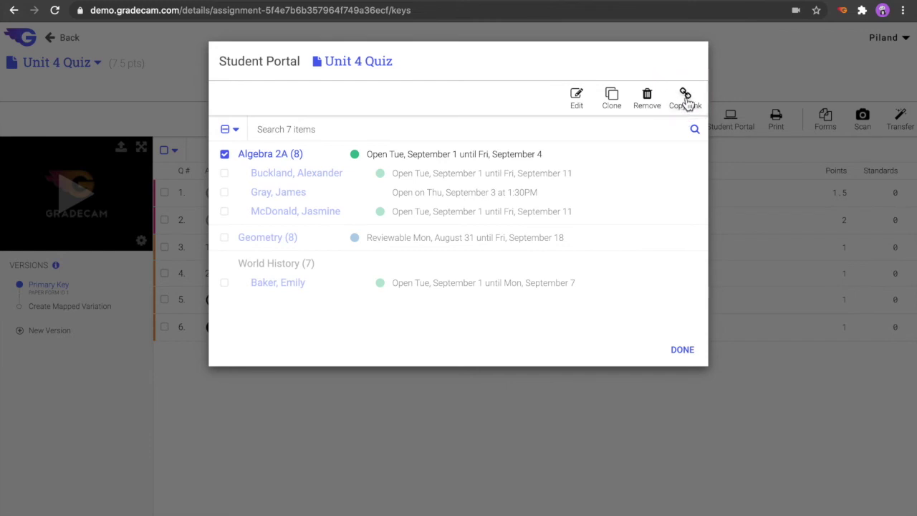
left_click(686, 101)
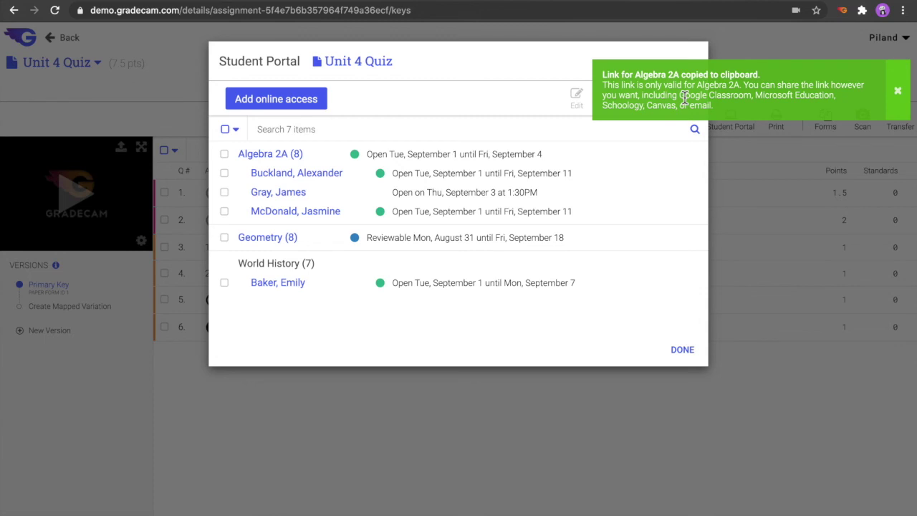
left_click(683, 352)
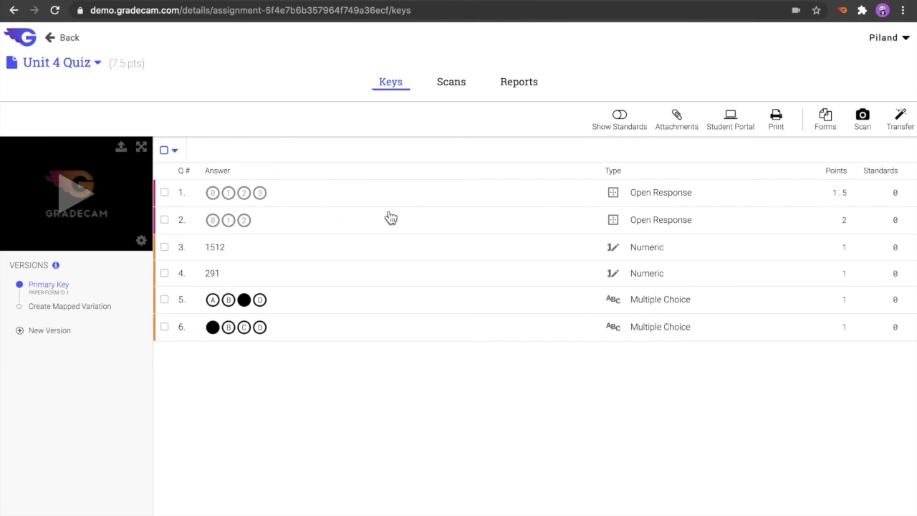
Open the Scans tab and view two Algebra 2A students' scanned answers, including a 2/7.5 (27%) result
left_click(450, 87)
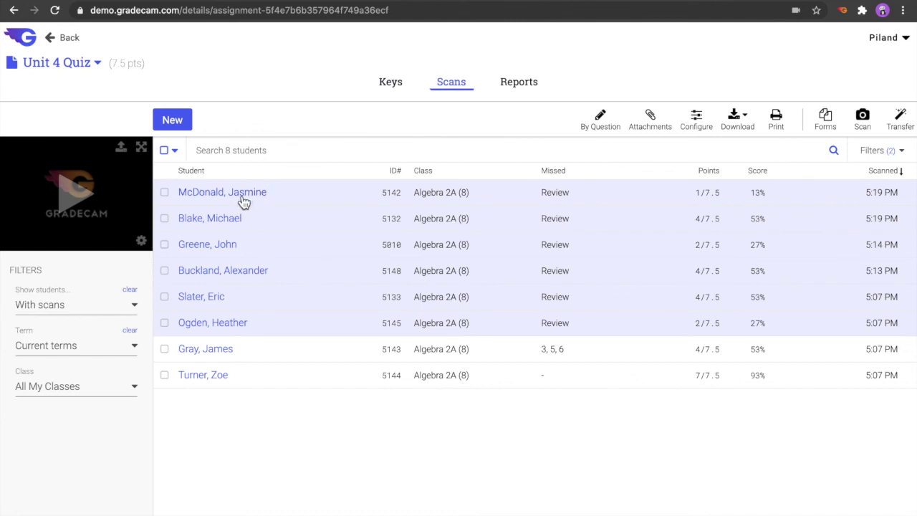
left_click(202, 201)
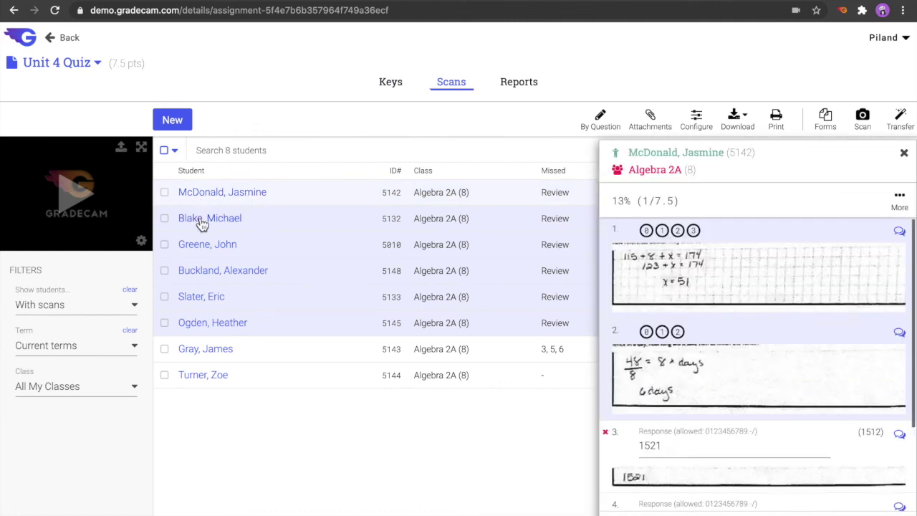
left_click(204, 247)
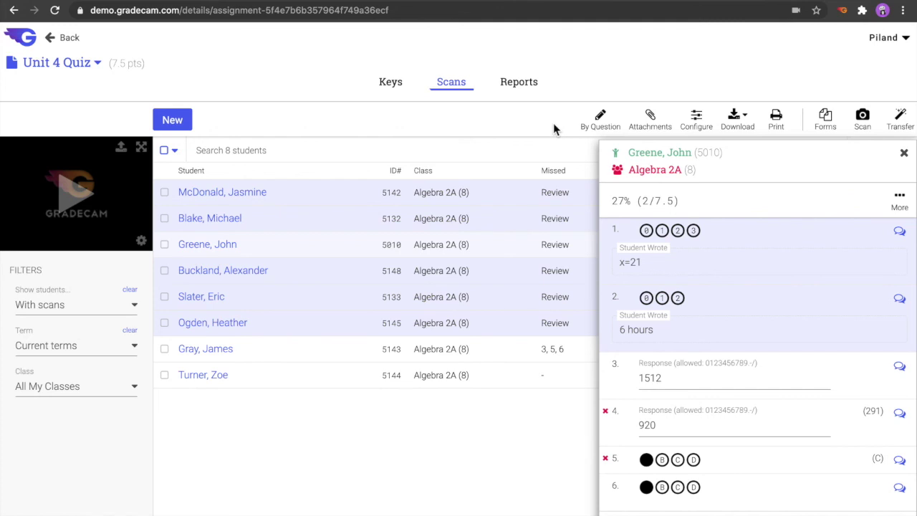
View Question 1 responses by question; give partial, full (1.5), and 0.5 credit to the first three students
left_click(600, 122)
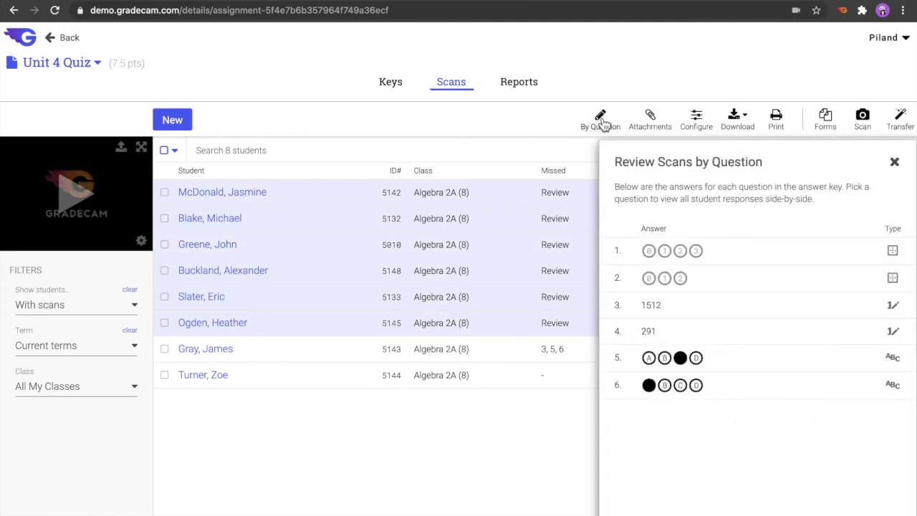
left_click(720, 258)
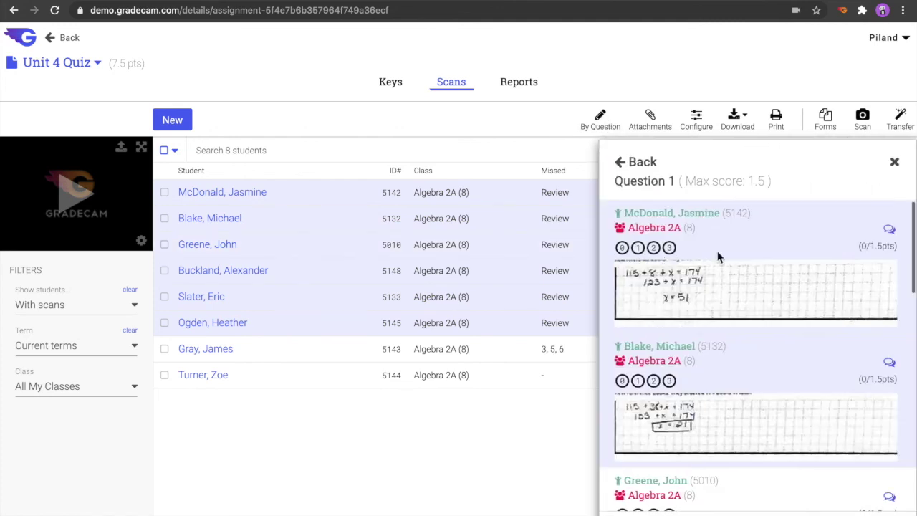
left_click(669, 249)
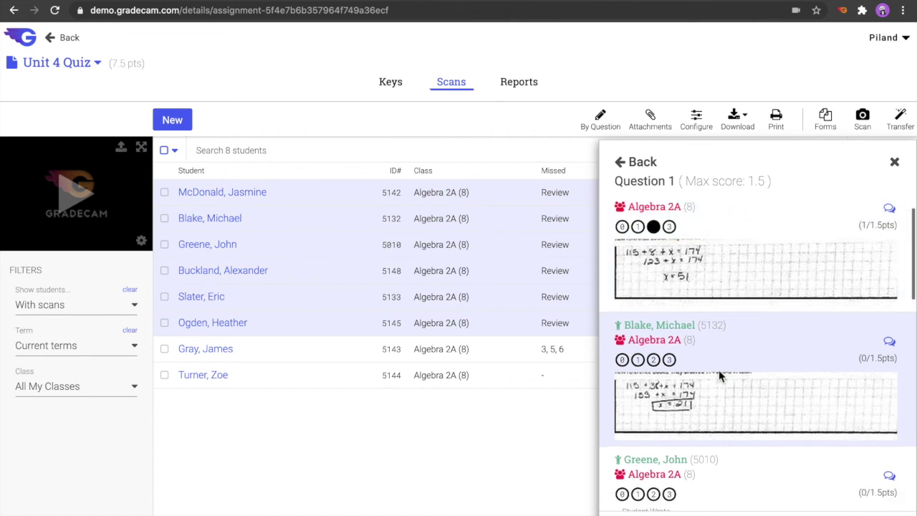
left_click(670, 325)
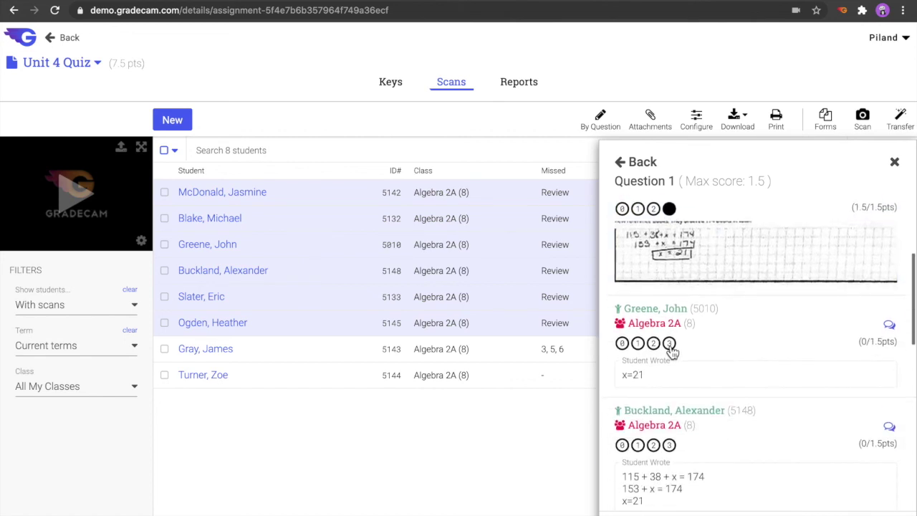
left_click(637, 343)
Add the feedback "Don't forget the equation." for the third student and give the fourth student full credit
left_click(889, 325)
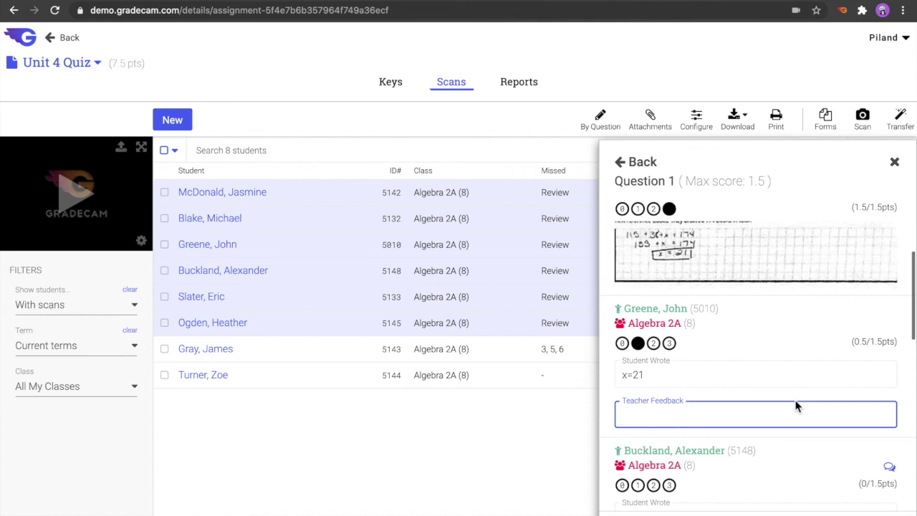
type("Don't forget the equ")
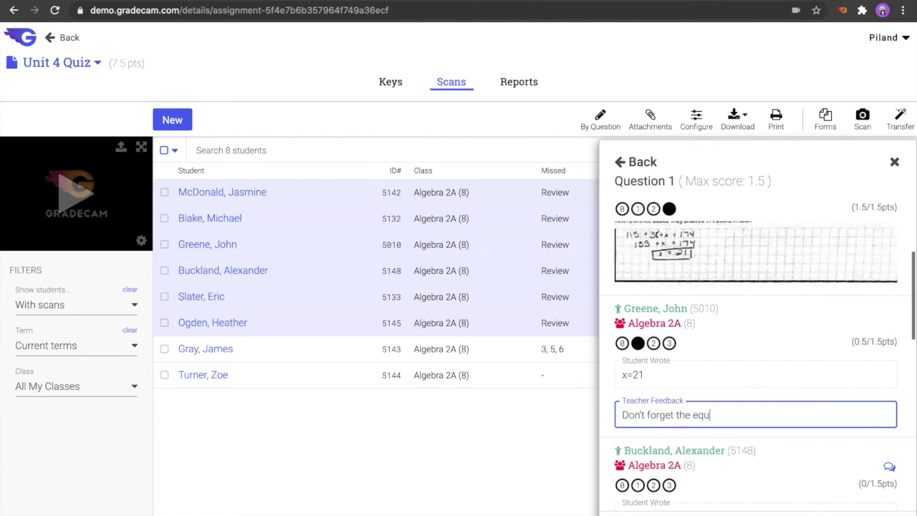
type("ation.")
scroll(755, 355, "down", 1)
scroll(795, 422, "down", 2)
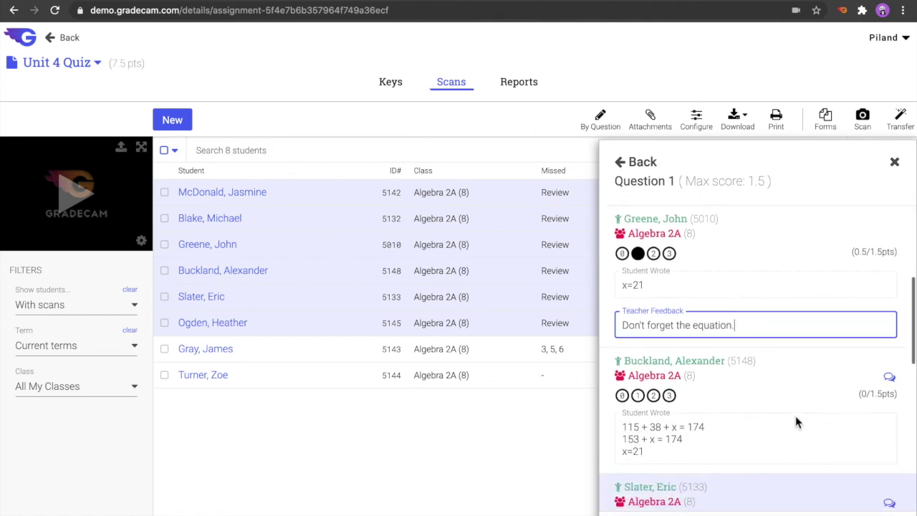
left_click(670, 398)
scroll(672, 401, "down", 1)
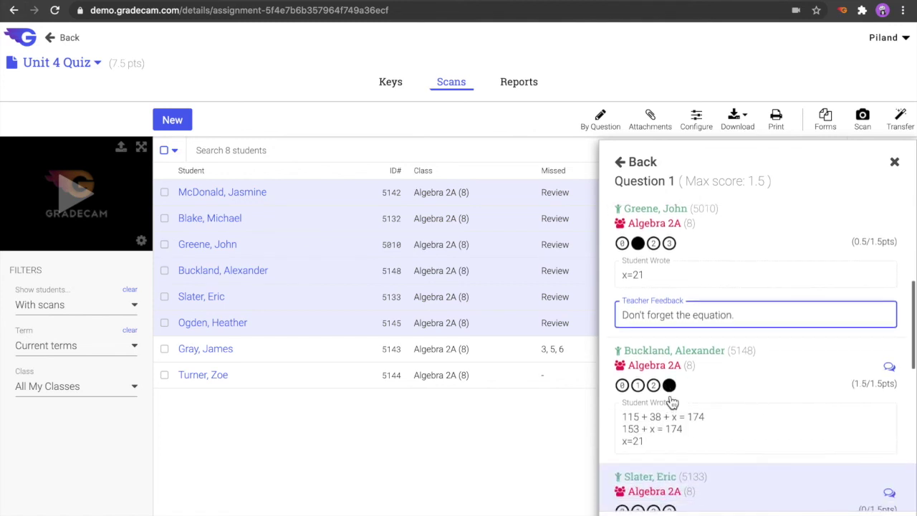
scroll(835, 435, "down", 2)
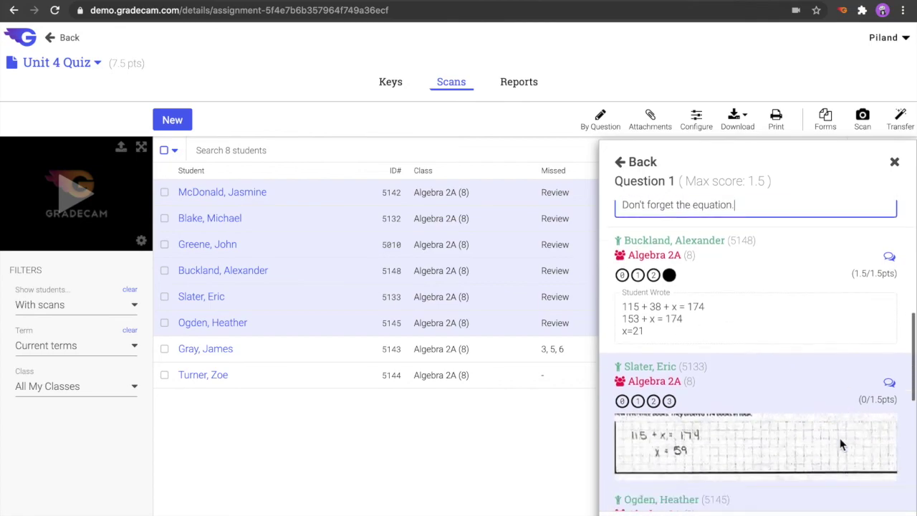